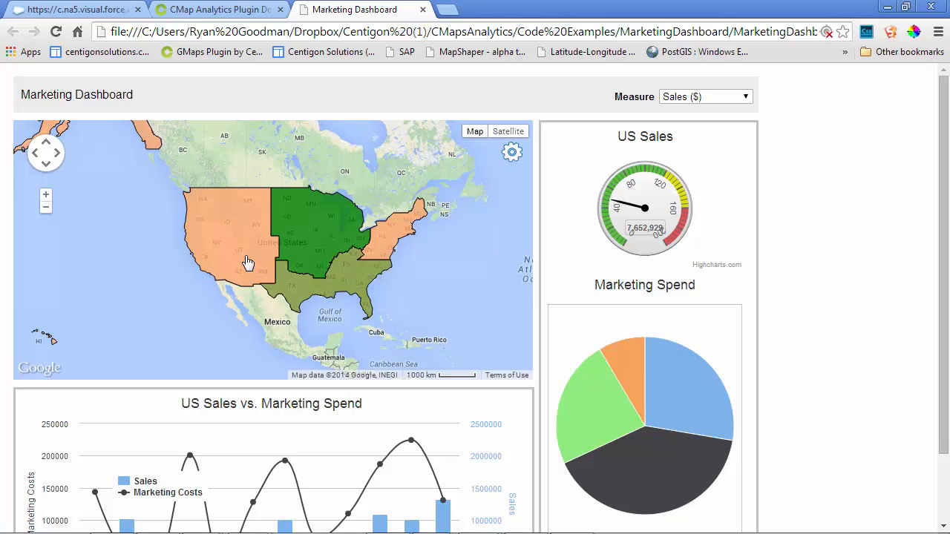
- Drill down through the West region to California's cities and view them by Sales Volume (#) and YoY Growth ($)
{"action": "left_click", "coordinate": [245, 256]}
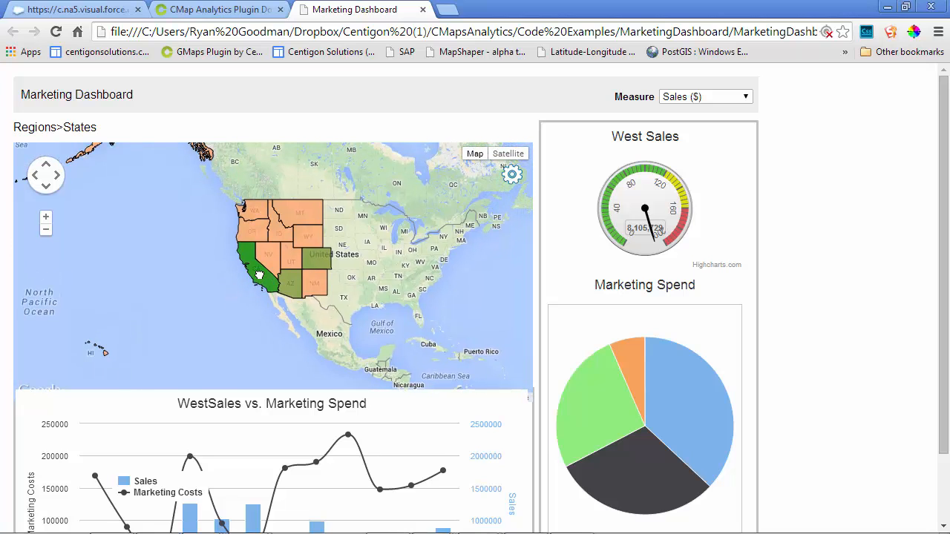
{"action": "left_click", "coordinate": [259, 276]}
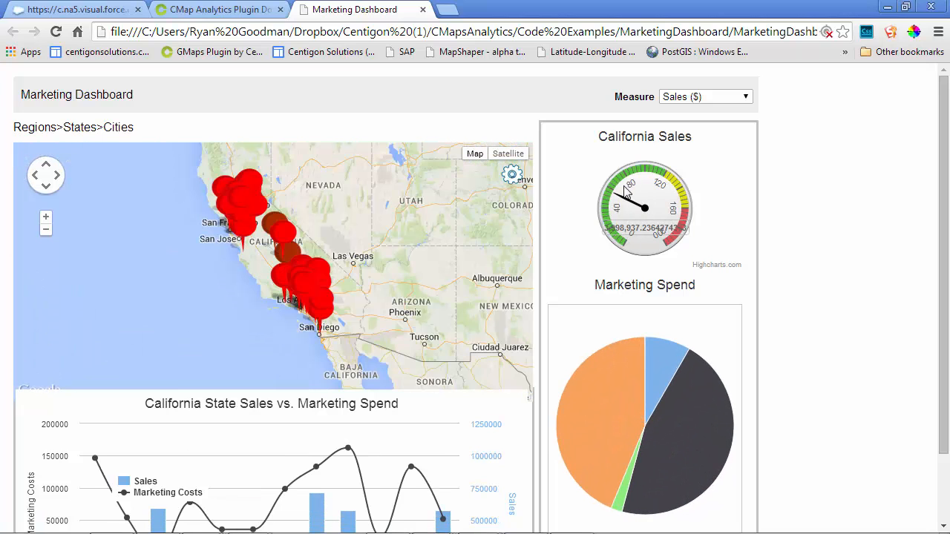
{"action": "left_click", "coordinate": [723, 97]}
{"action": "left_click", "coordinate": [710, 119]}
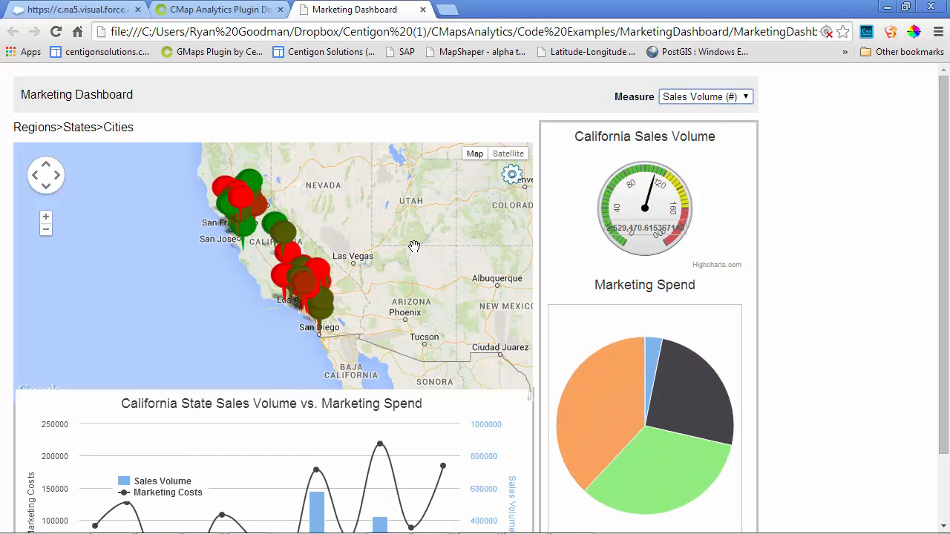
{"action": "left_click", "coordinate": [687, 97]}
{"action": "left_click", "coordinate": [684, 136]}
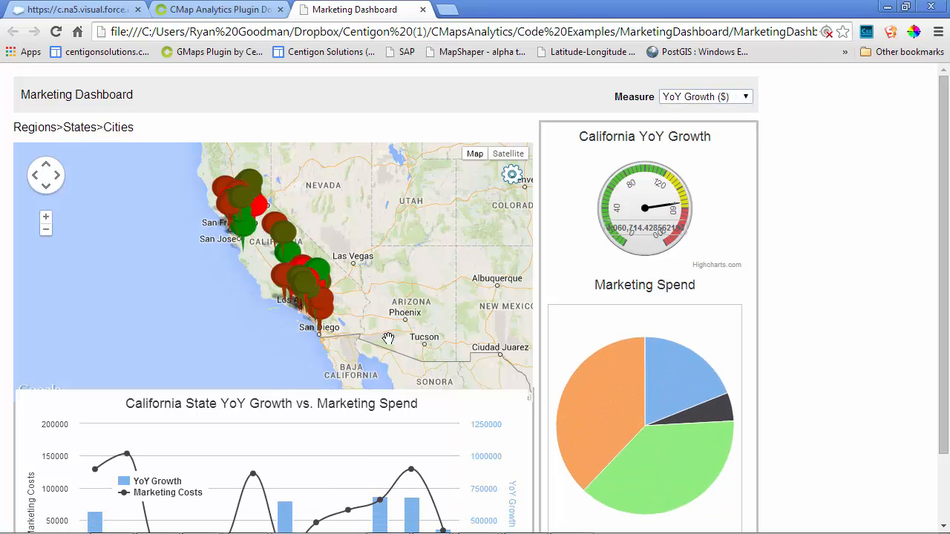
- Show the details of the Escondido, California marker in Southern California
{"action": "scroll", "coordinate": [335, 320], "scroll_direction": "up", "scroll_amount": 1}
{"action": "scroll", "coordinate": [327, 324], "scroll_direction": "up", "scroll_amount": 1}
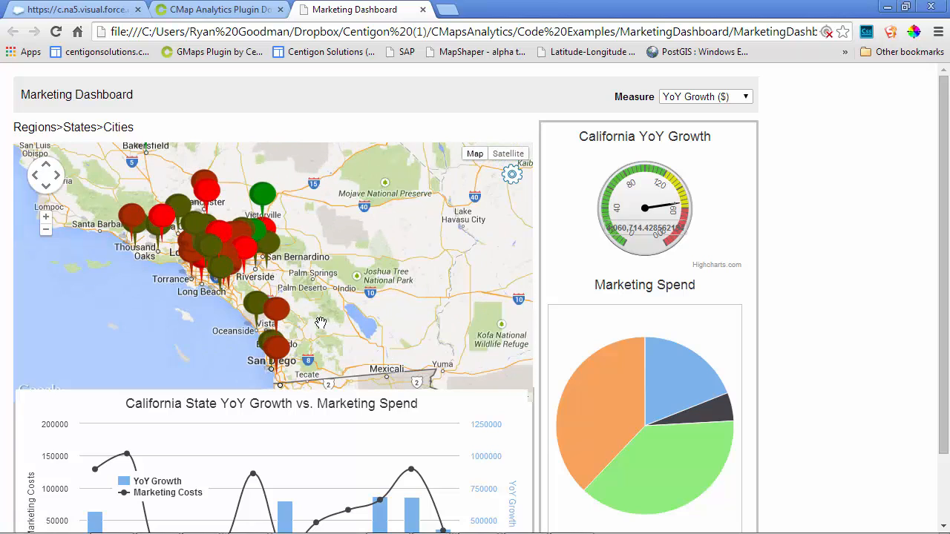
{"action": "left_click", "coordinate": [273, 316]}
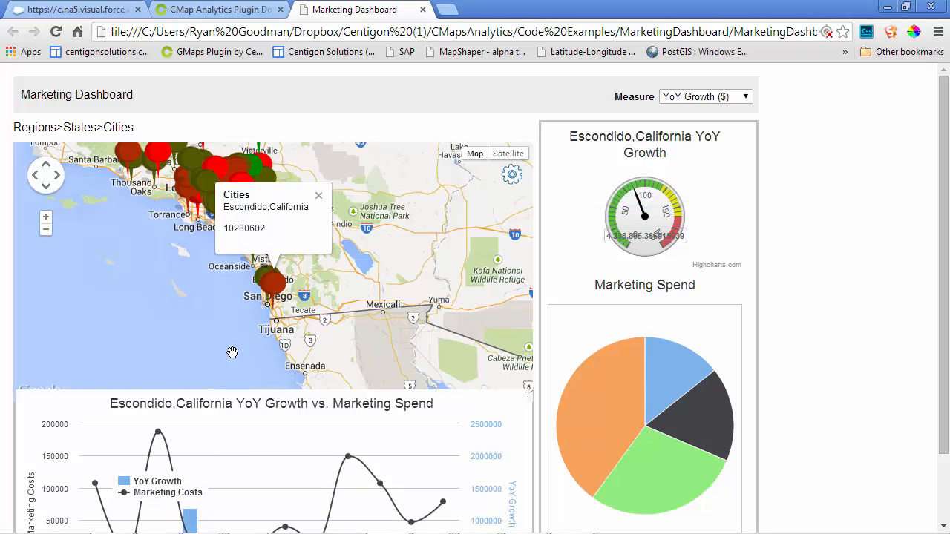
{"action": "left_click_drag", "start_coordinate": [204, 267], "coordinate": [211, 306]}
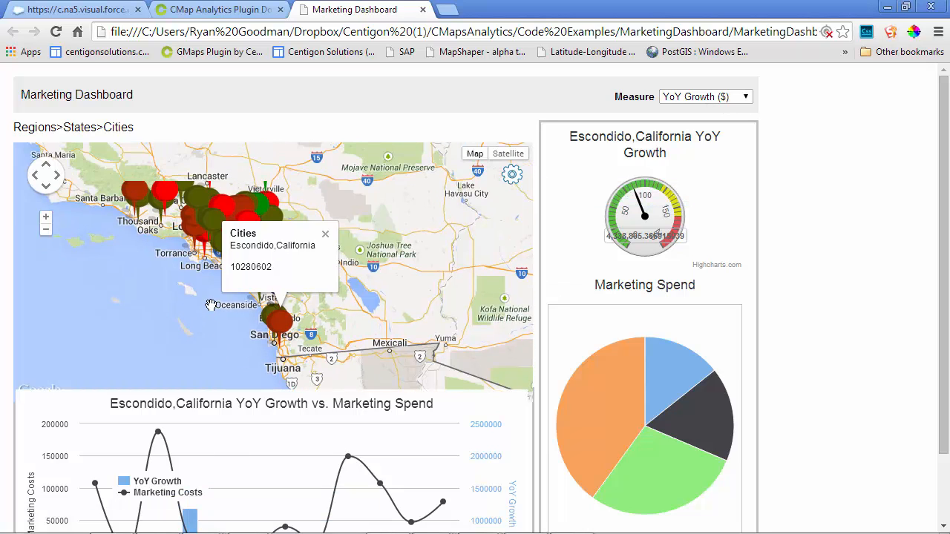
- Return the map through the States level to the Regions level and close the Escondido info window
{"action": "left_click", "coordinate": [80, 127]}
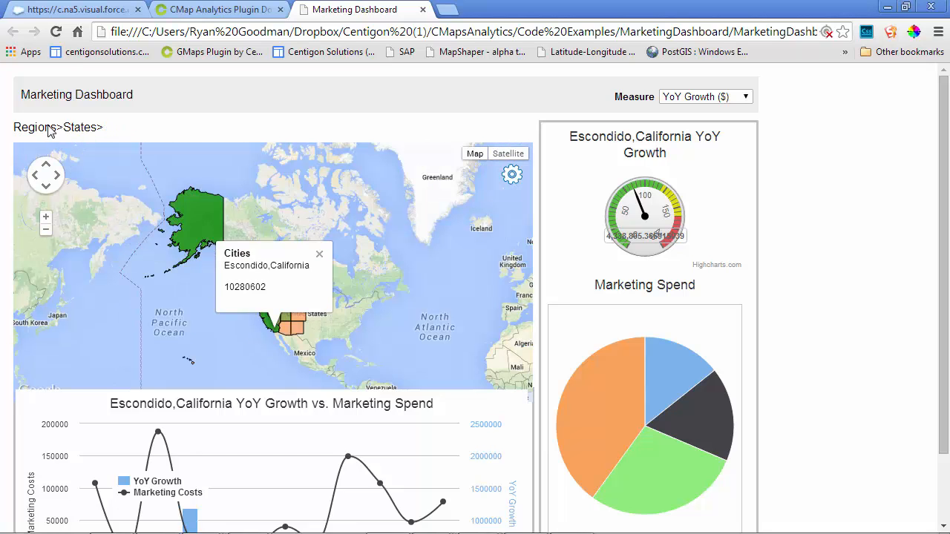
{"action": "left_click", "coordinate": [44, 128]}
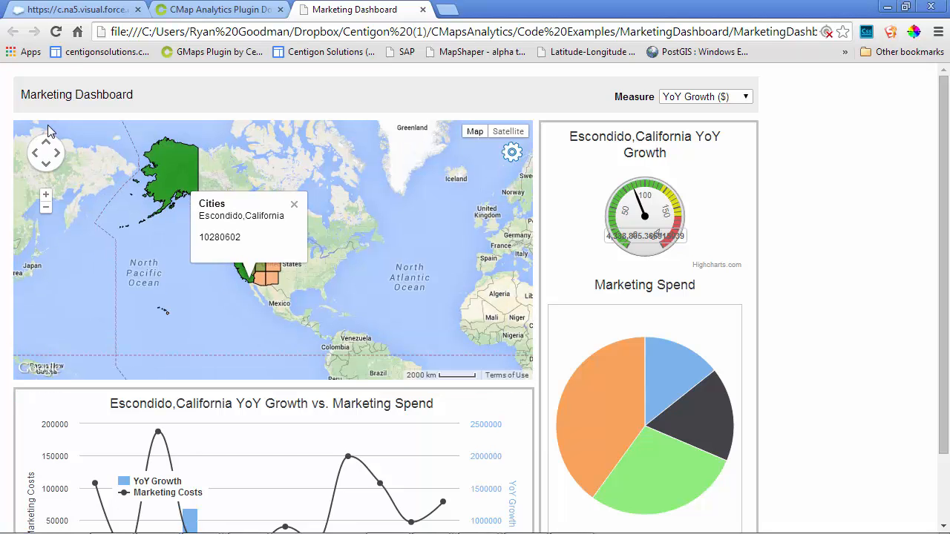
{"action": "left_click", "coordinate": [294, 206]}
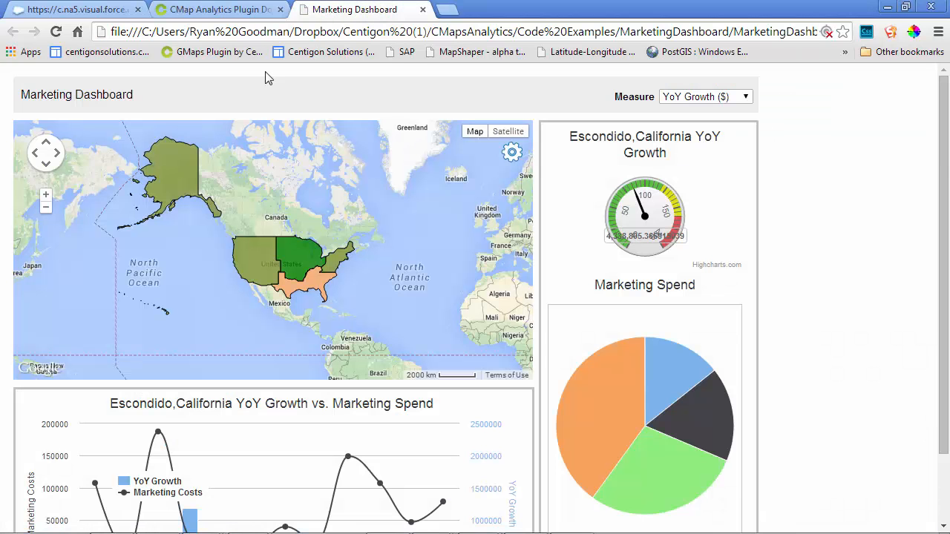
- Switch to the CMaps Analytics Designer, open MapCfg.xml as an existing geographic map for editing, and load its map preview
{"action": "left_click", "coordinate": [89, 10]}
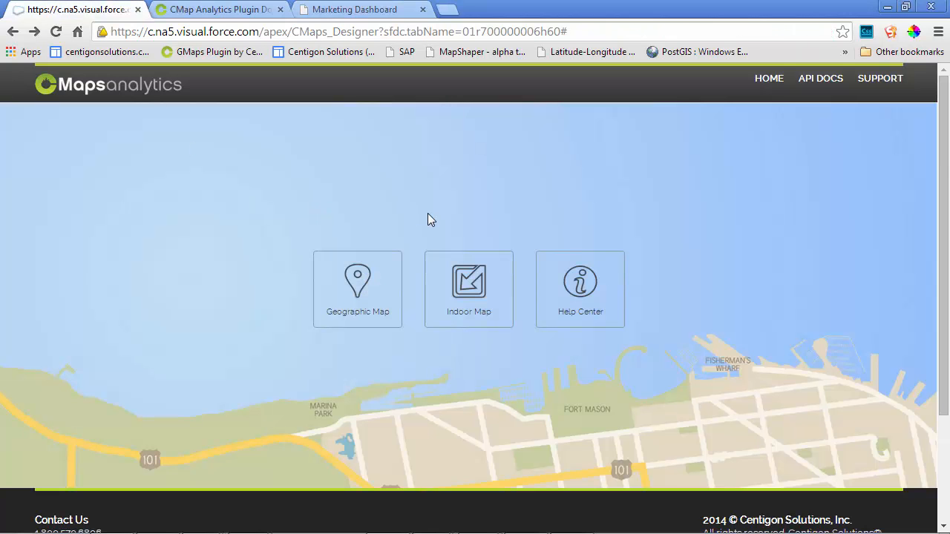
{"action": "left_click", "coordinate": [378, 288]}
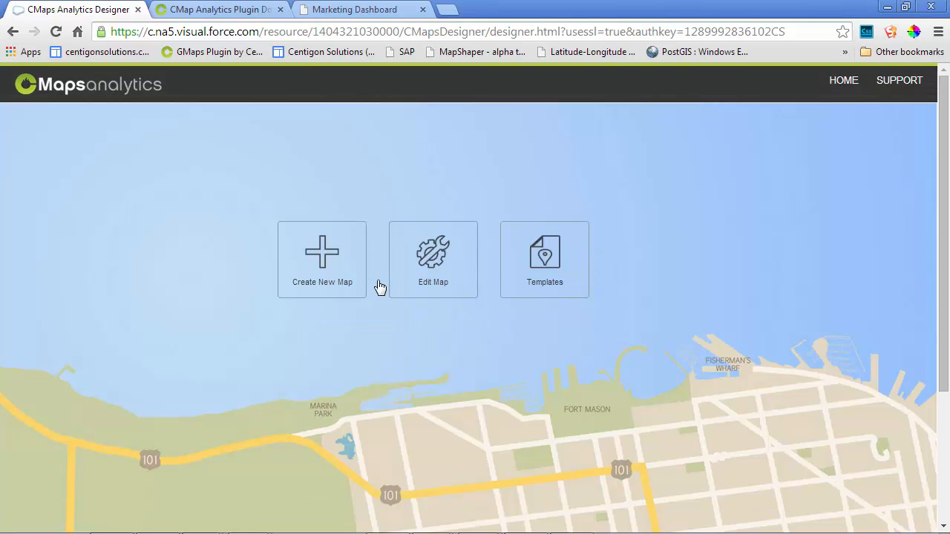
{"action": "left_click", "coordinate": [424, 268]}
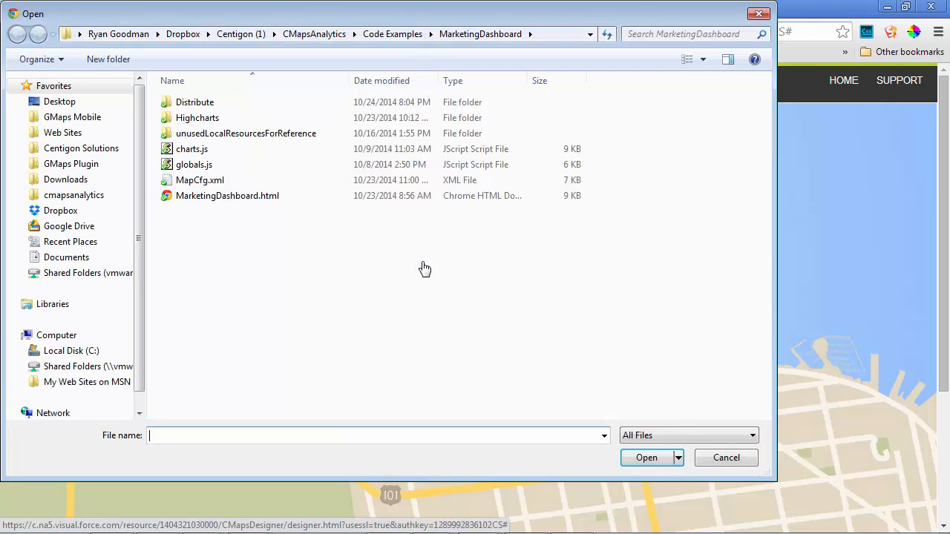
{"action": "double_click", "coordinate": [197, 181]}
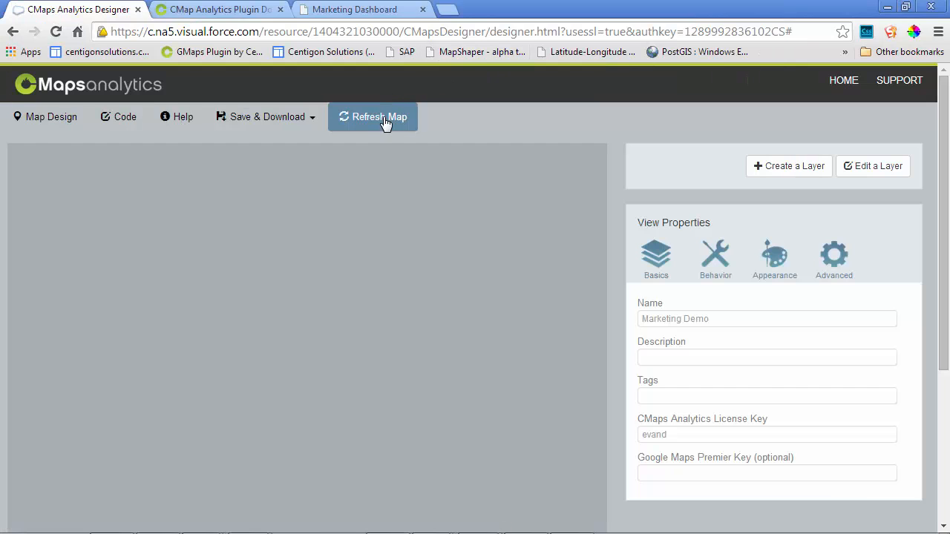
{"action": "left_click", "coordinate": [384, 124]}
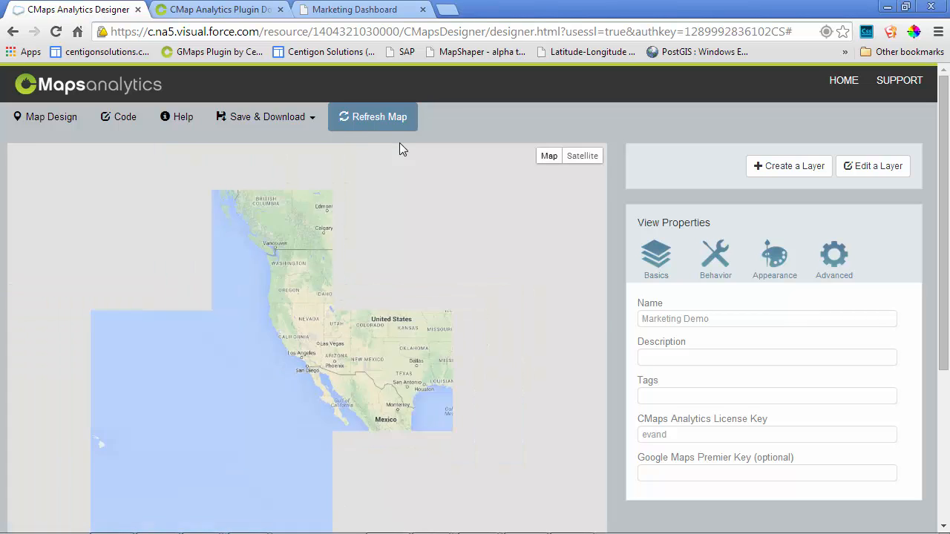
{"action": "left_click", "coordinate": [400, 118]}
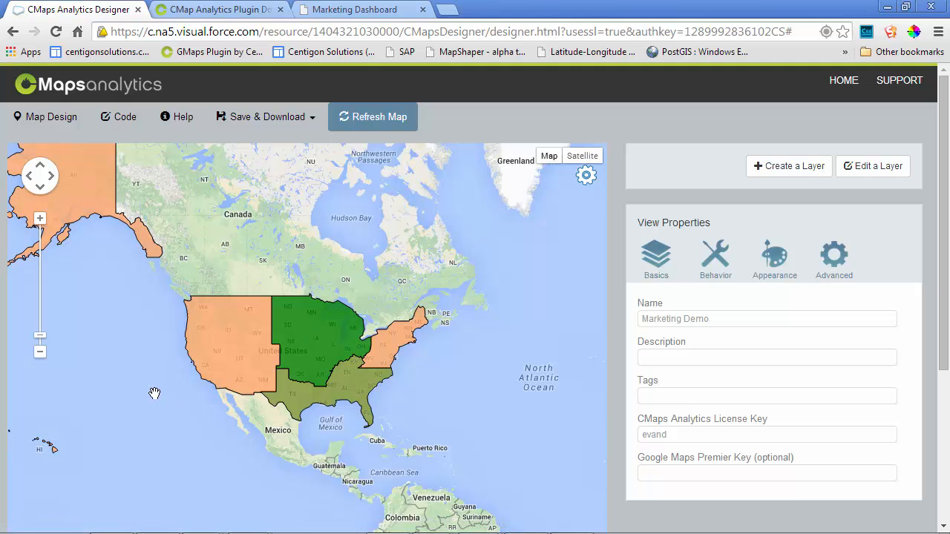
{"action": "left_click_drag", "start_coordinate": [154, 393], "coordinate": [195, 398]}
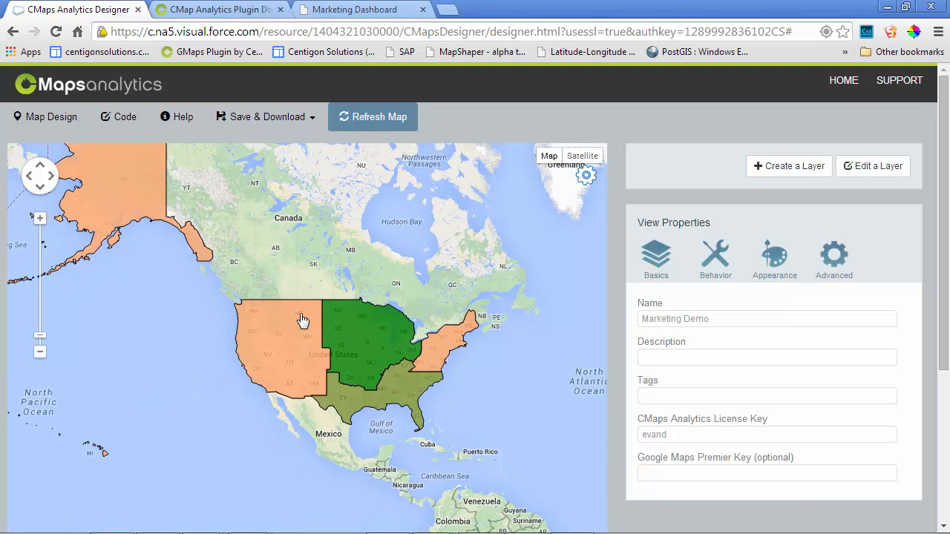
- Open the Regions layer for editing and show its alert settings
{"action": "left_click", "coordinate": [875, 168]}
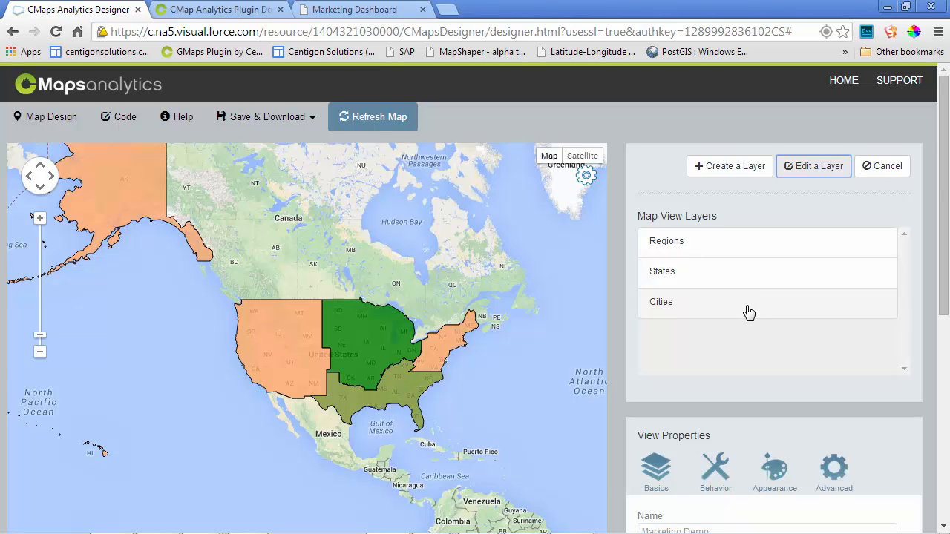
{"action": "scroll", "coordinate": [748, 304], "scroll_direction": "down", "scroll_amount": 3}
{"action": "scroll", "coordinate": [748, 310], "scroll_direction": "up", "scroll_amount": 2}
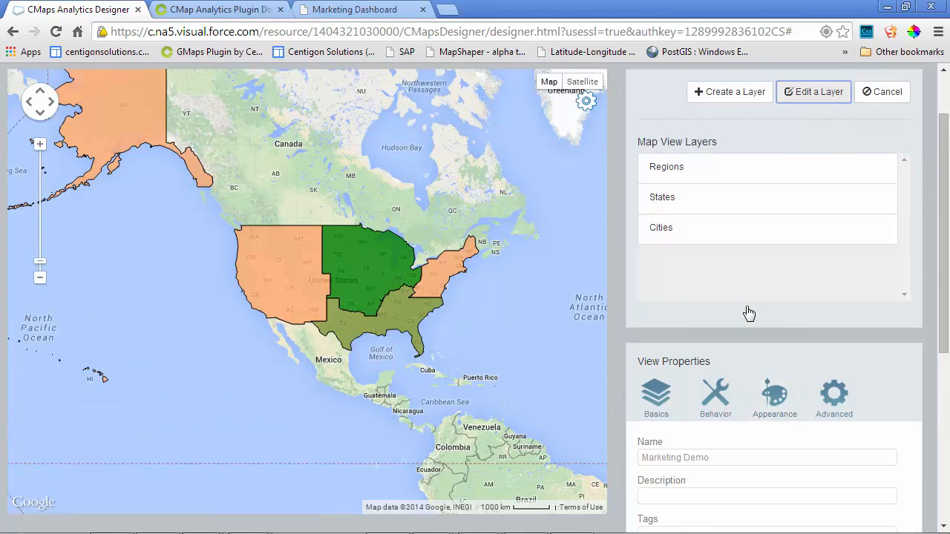
{"action": "scroll", "coordinate": [746, 310], "scroll_direction": "up", "scroll_amount": 1}
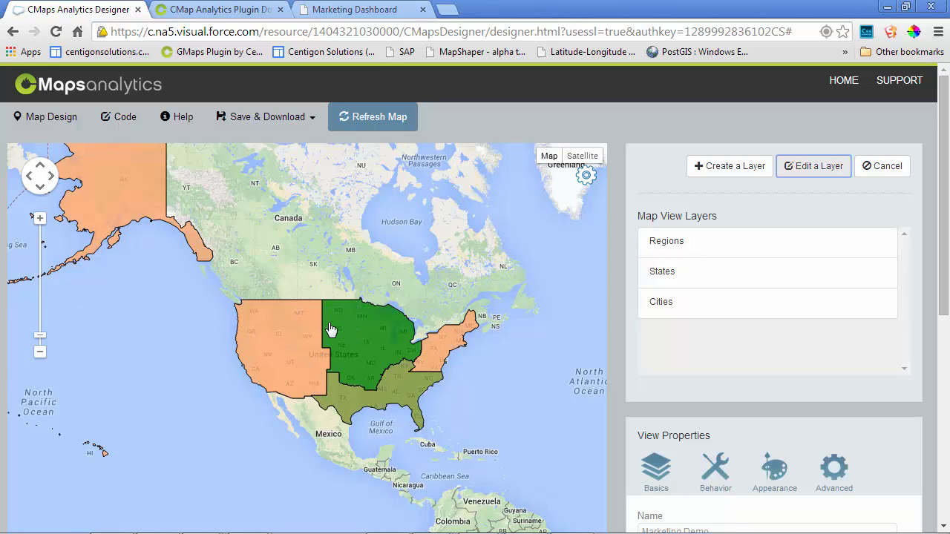
{"action": "left_click", "coordinate": [701, 245]}
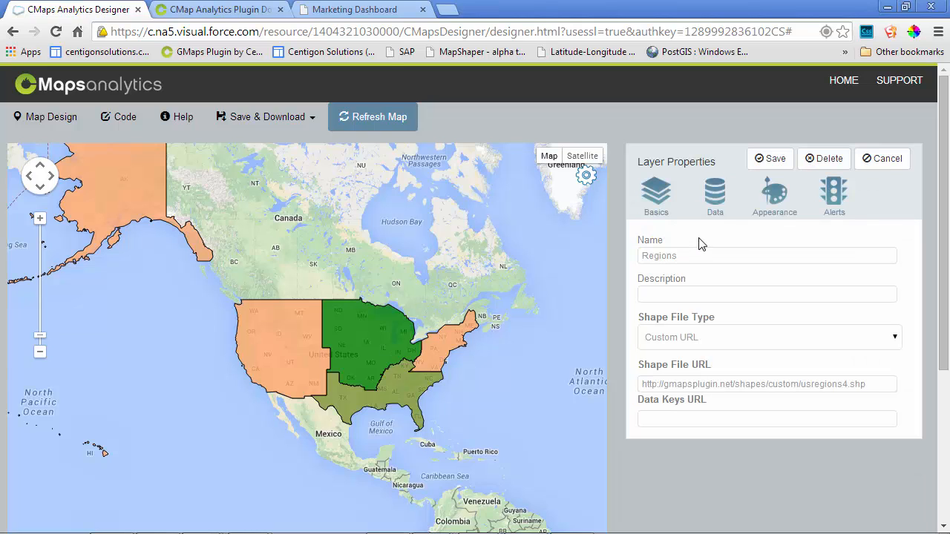
{"action": "left_click", "coordinate": [827, 199]}
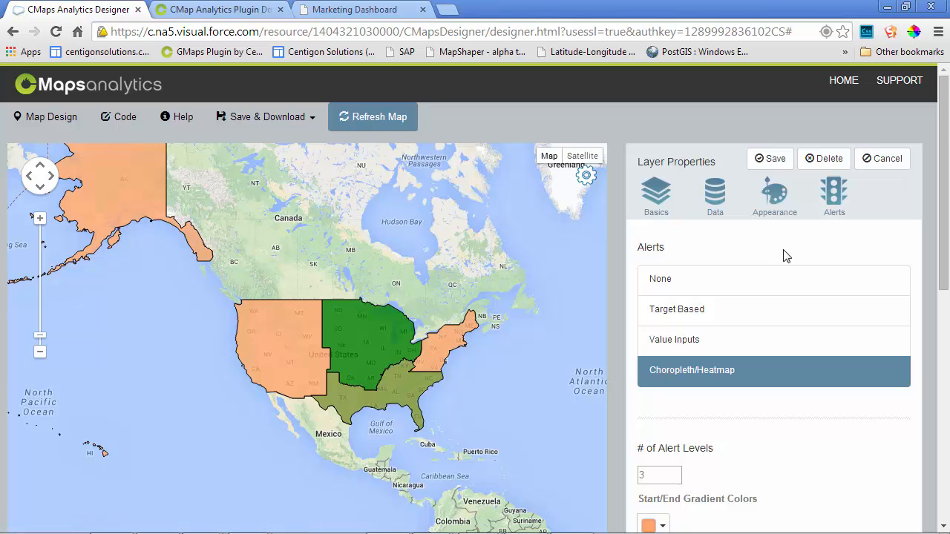
- Set the Regions heatmap's start gradient color to red and end color to yellow, and save the layer
{"action": "scroll", "coordinate": [785, 256], "scroll_direction": "down", "scroll_amount": 3}
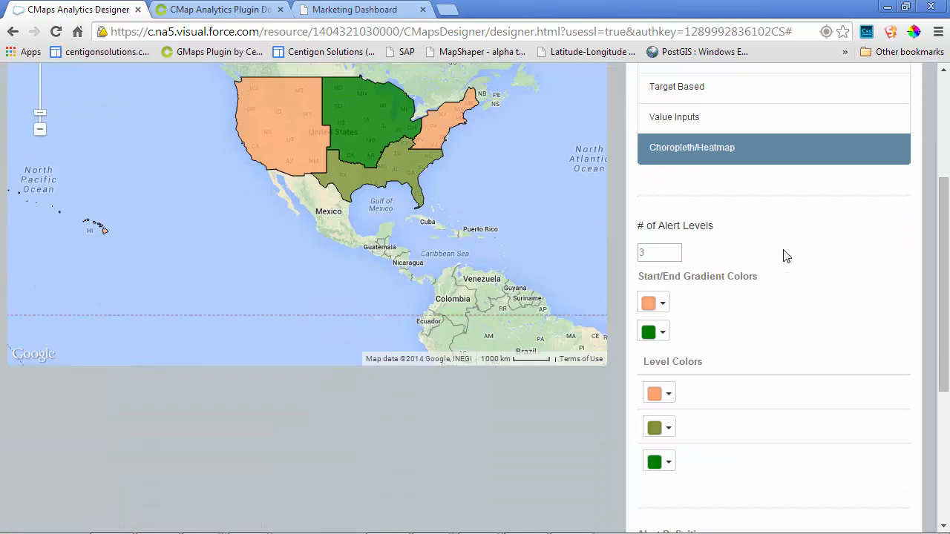
{"action": "left_click", "coordinate": [659, 302]}
{"action": "left_click", "coordinate": [660, 376]}
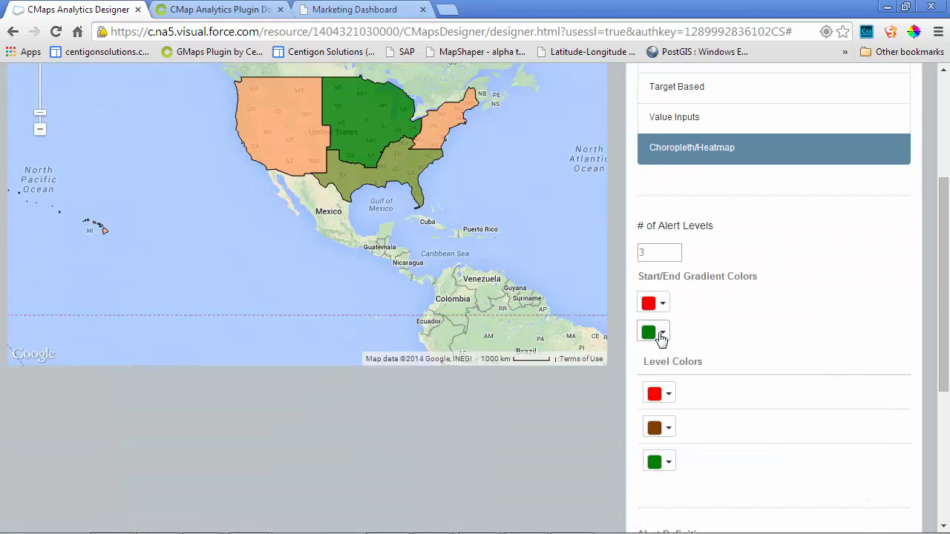
{"action": "left_click", "coordinate": [656, 333]}
{"action": "left_click", "coordinate": [658, 447]}
{"action": "scroll", "coordinate": [769, 260], "scroll_direction": "up", "scroll_amount": 3}
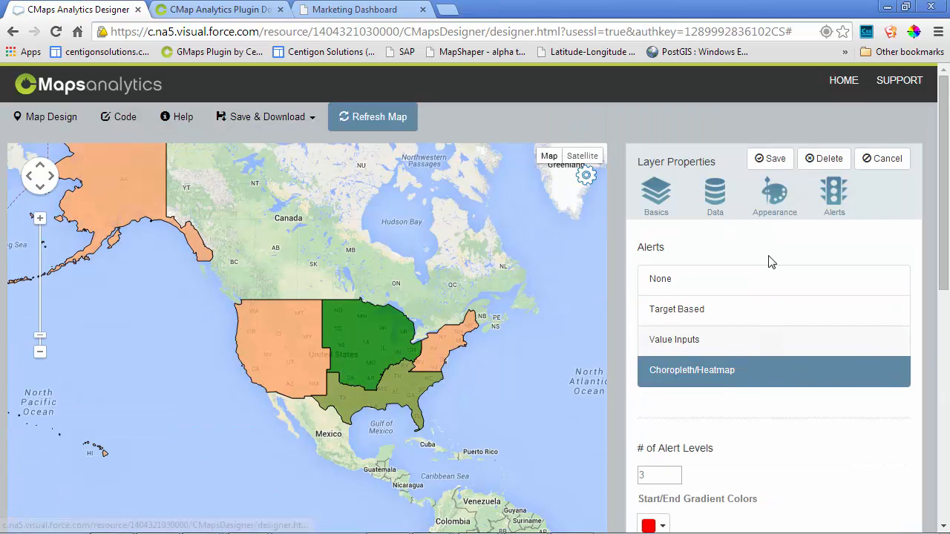
{"action": "left_click", "coordinate": [770, 161]}
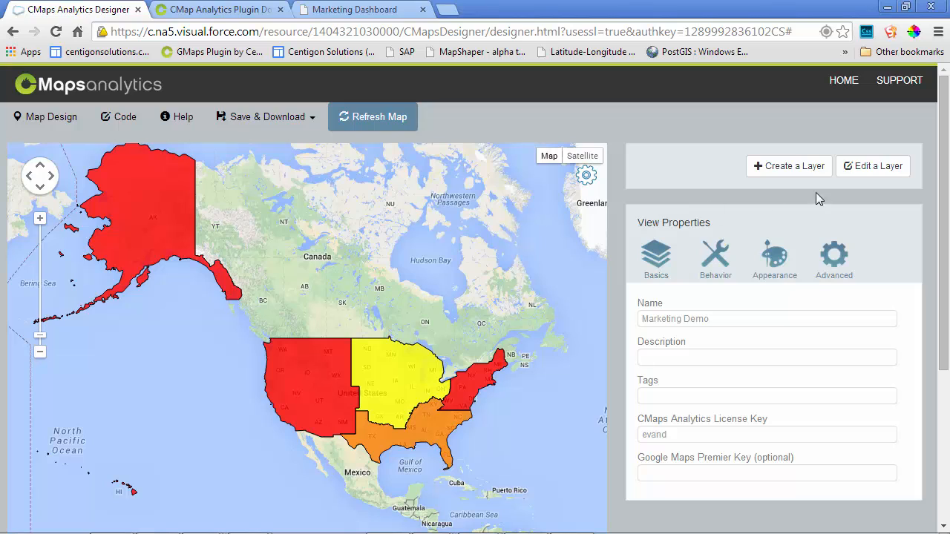
- Make the Cities layer initially visible and save the layer
{"action": "left_click", "coordinate": [877, 170]}
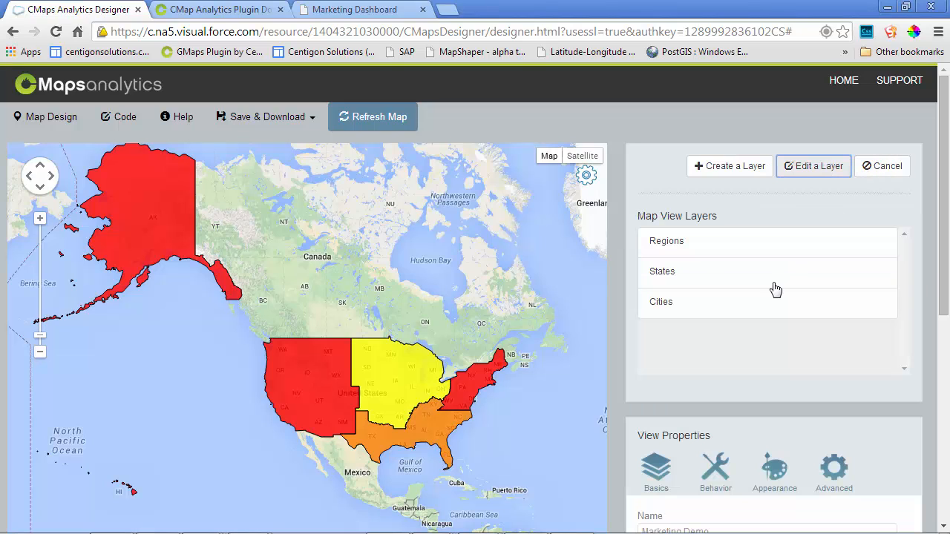
{"action": "left_click", "coordinate": [747, 307]}
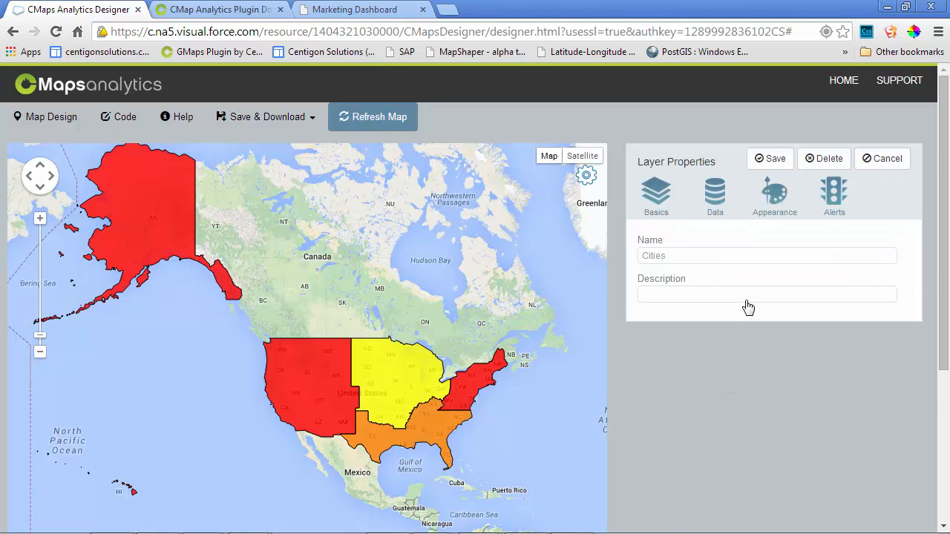
{"action": "left_click", "coordinate": [758, 212]}
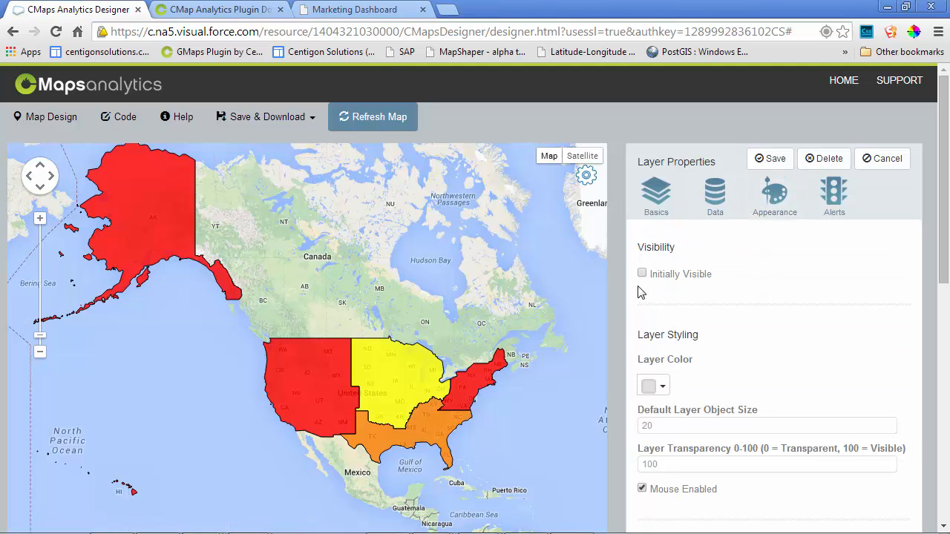
{"action": "left_click", "coordinate": [766, 161]}
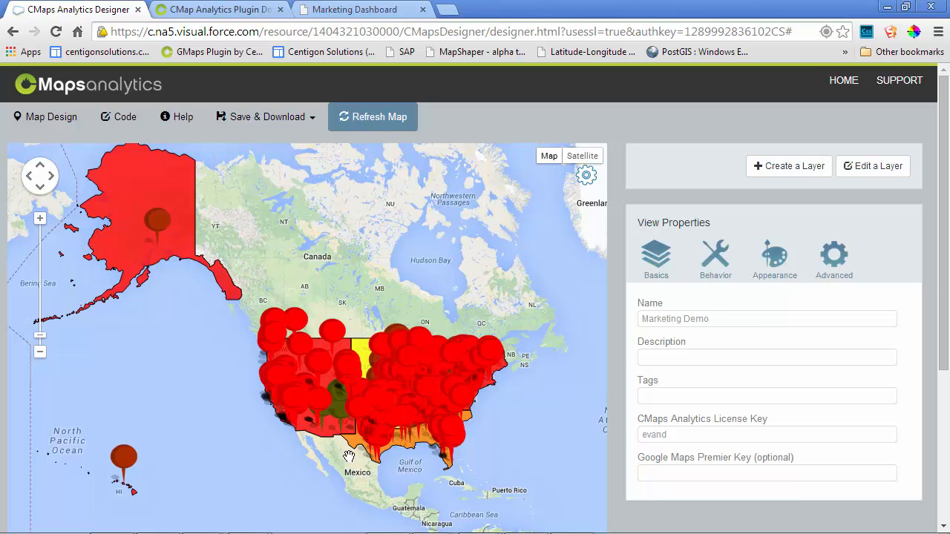
- Enable Cluster Markers in the map view's appearance options and refresh the map to inspect the clusters over the western US
{"action": "left_click_drag", "start_coordinate": [349, 459], "coordinate": [309, 394]}
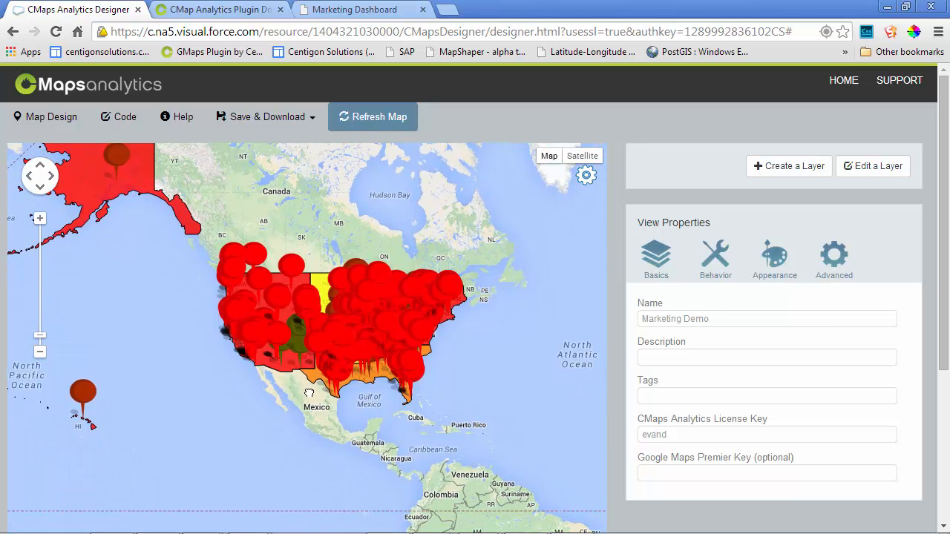
{"action": "left_click", "coordinate": [717, 269]}
{"action": "left_click", "coordinate": [760, 274]}
{"action": "scroll", "coordinate": [742, 289], "scroll_direction": "down", "scroll_amount": 6}
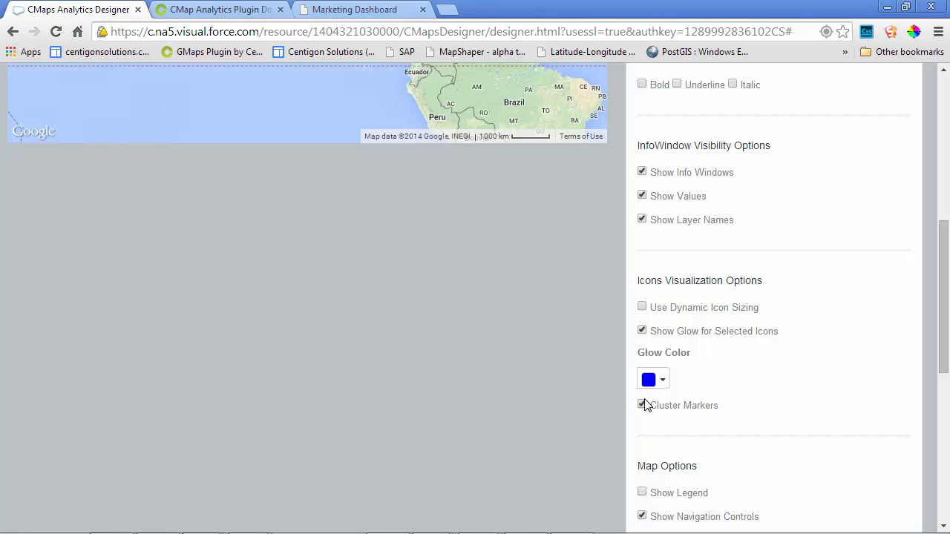
{"action": "scroll", "coordinate": [644, 405], "scroll_direction": "up", "scroll_amount": 6}
{"action": "left_click", "coordinate": [363, 119]}
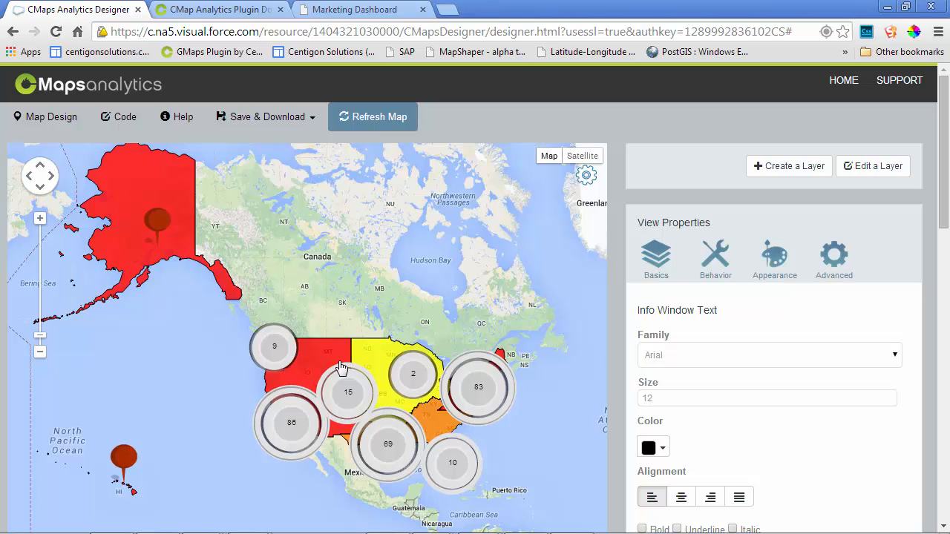
{"action": "scroll", "coordinate": [340, 368], "scroll_direction": "up", "scroll_amount": 1}
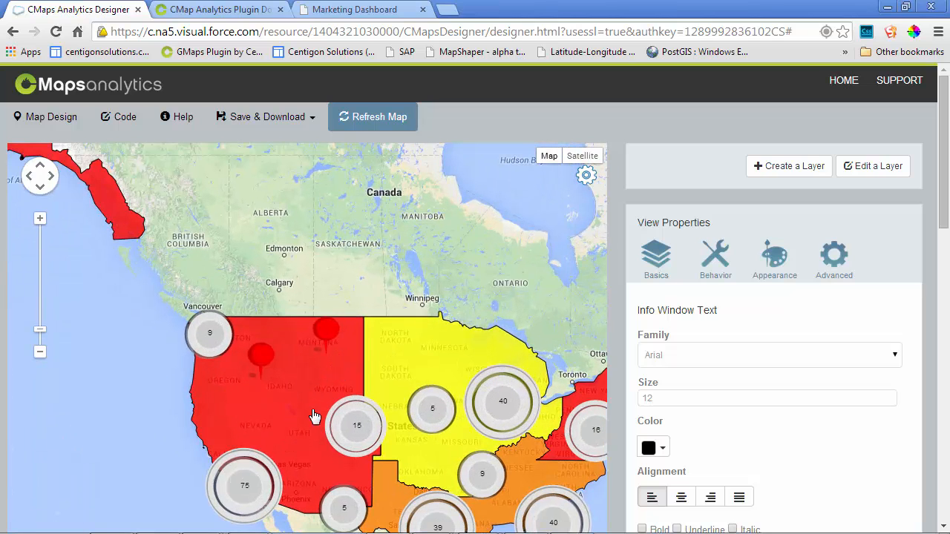
{"action": "left_click_drag", "start_coordinate": [313, 417], "coordinate": [314, 307]}
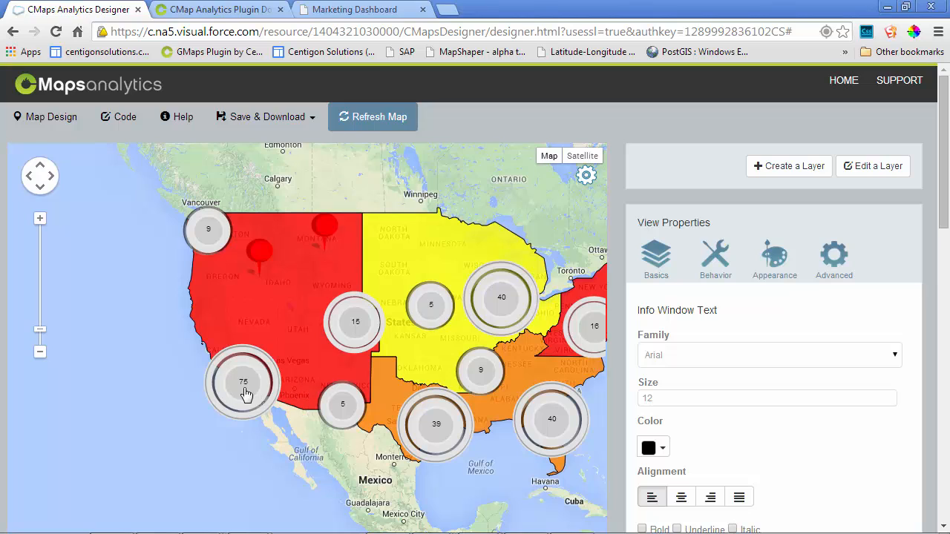
- Set the Cities layer's cluster style to Sum in its appearance settings and save the layer
{"action": "left_click", "coordinate": [869, 172]}
{"action": "left_click", "coordinate": [733, 304]}
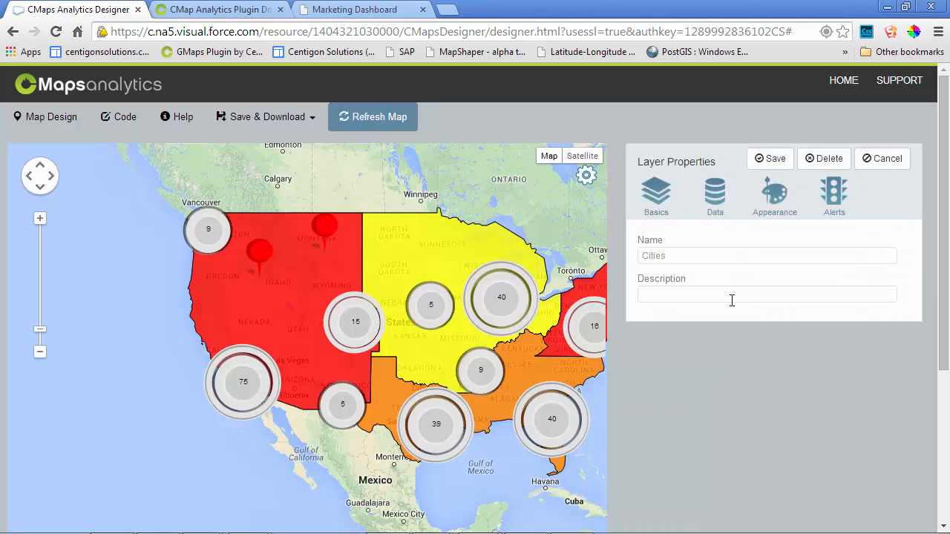
{"action": "left_click", "coordinate": [793, 202]}
{"action": "scroll", "coordinate": [750, 295], "scroll_direction": "down", "scroll_amount": 10}
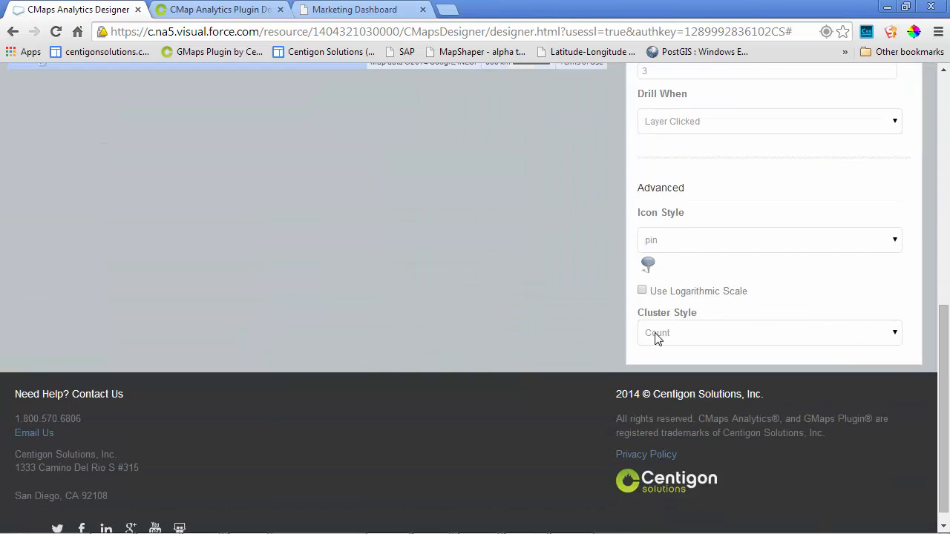
{"action": "left_click", "coordinate": [697, 333]}
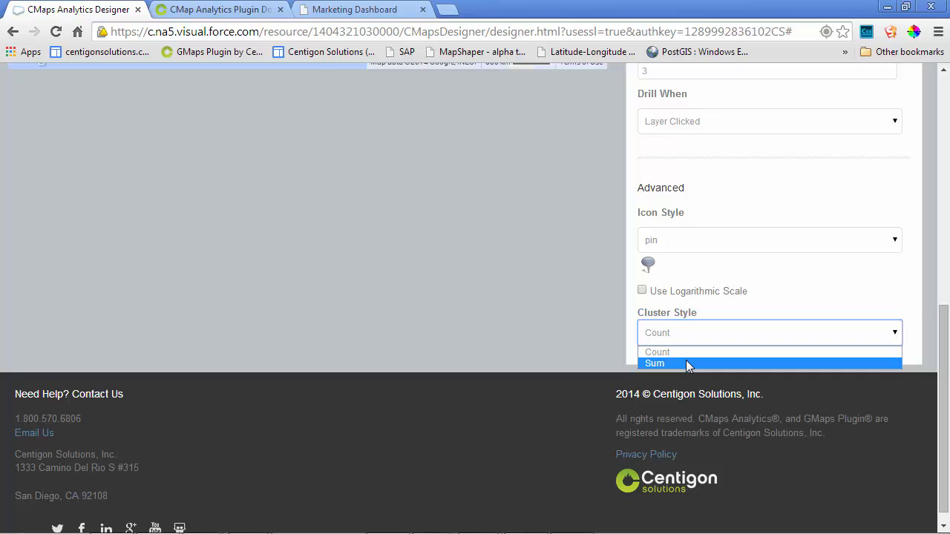
{"action": "left_click", "coordinate": [685, 364]}
{"action": "scroll", "coordinate": [697, 297], "scroll_direction": "up", "scroll_amount": 5}
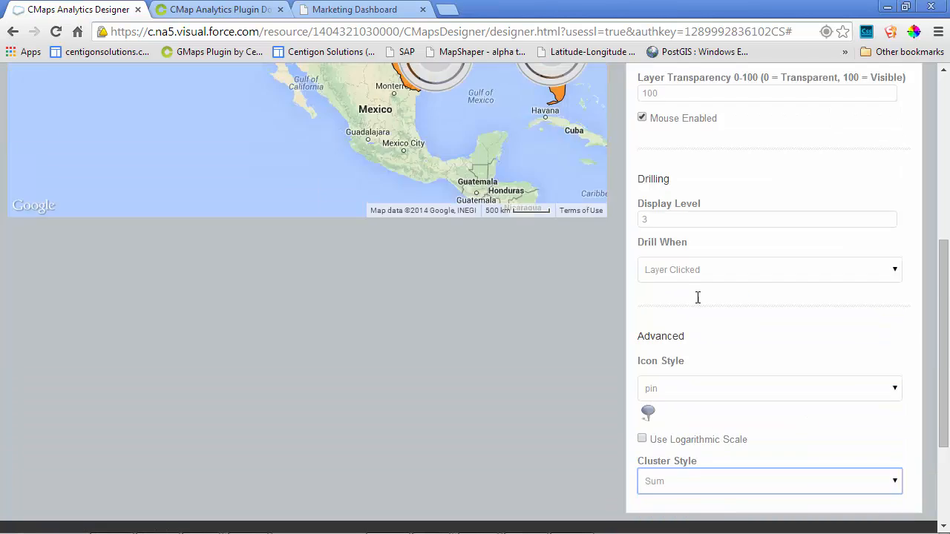
{"action": "scroll", "coordinate": [697, 297], "scroll_direction": "up", "scroll_amount": 2}
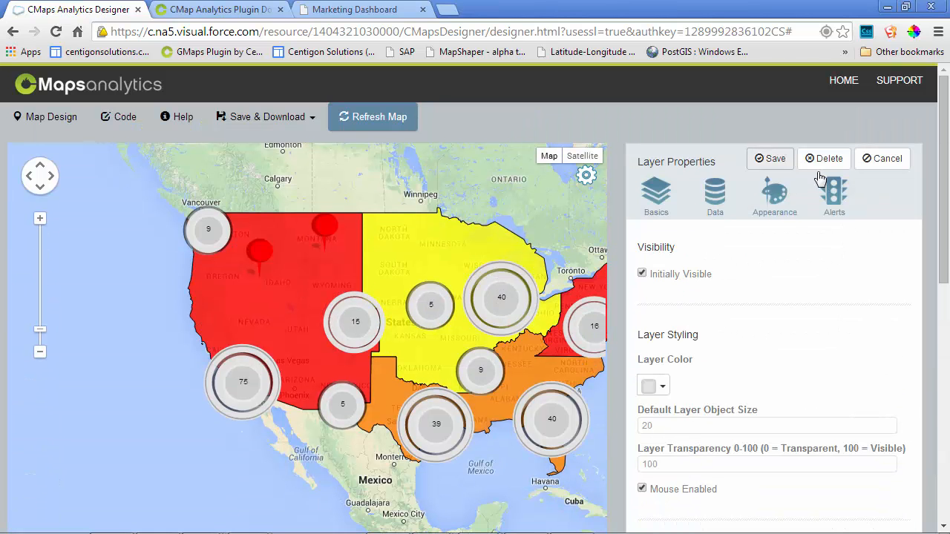
{"action": "left_click", "coordinate": [770, 169]}
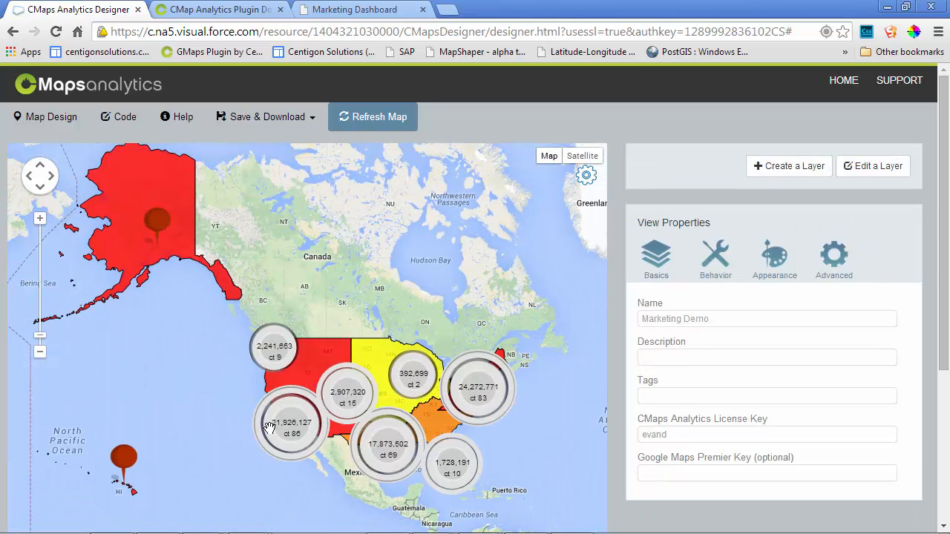
- Select the southwestern US cluster, enable Auto-Zoom to Cluster Bounds on Select in the view's behavior settings, and refresh the map
{"action": "left_click", "coordinate": [311, 434]}
{"action": "scroll", "coordinate": [461, 272], "scroll_direction": "down", "scroll_amount": 1}
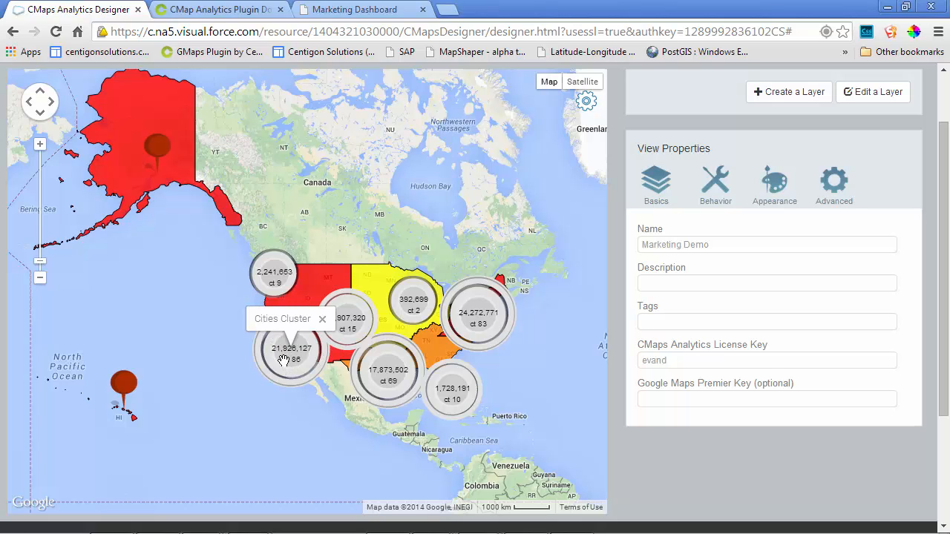
{"action": "left_click", "coordinate": [712, 197]}
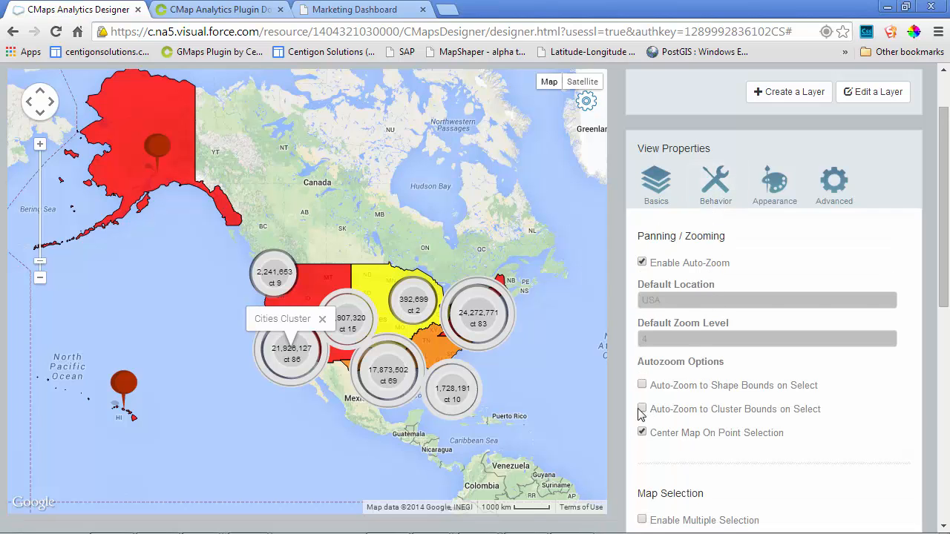
{"action": "scroll", "coordinate": [637, 219], "scroll_direction": "up", "scroll_amount": 1}
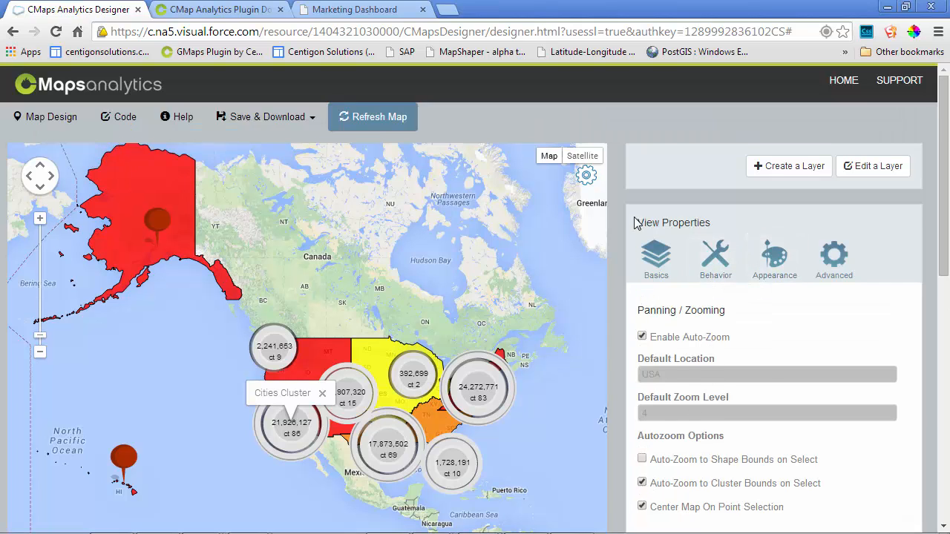
{"action": "left_click", "coordinate": [375, 132]}
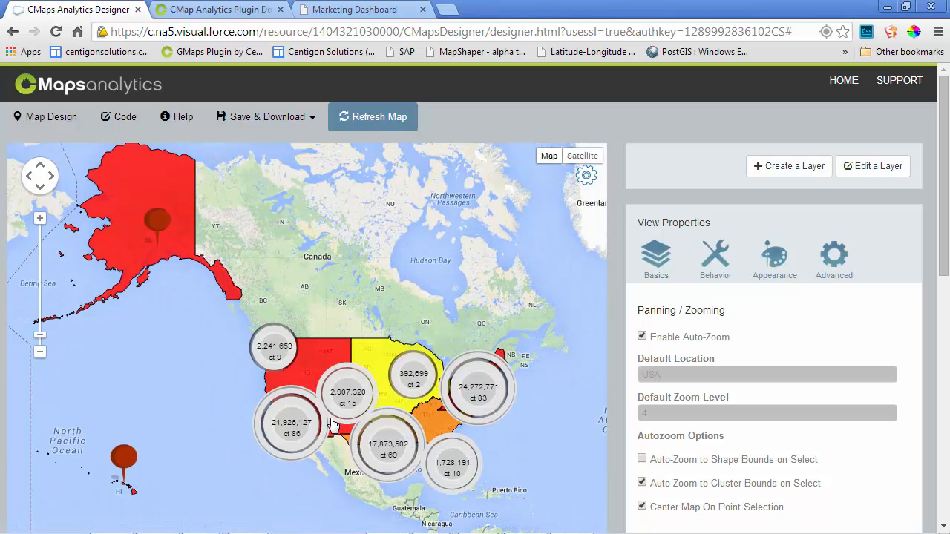
- Test the auto-zoom by selecting the southwestern US cluster and the southern California cluster inside it
{"action": "left_click", "coordinate": [297, 428]}
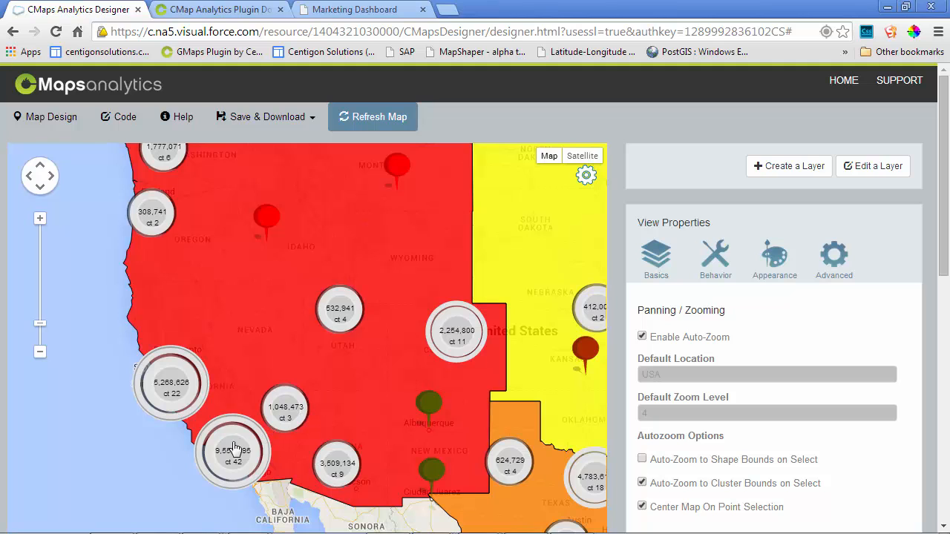
{"action": "left_click", "coordinate": [232, 448]}
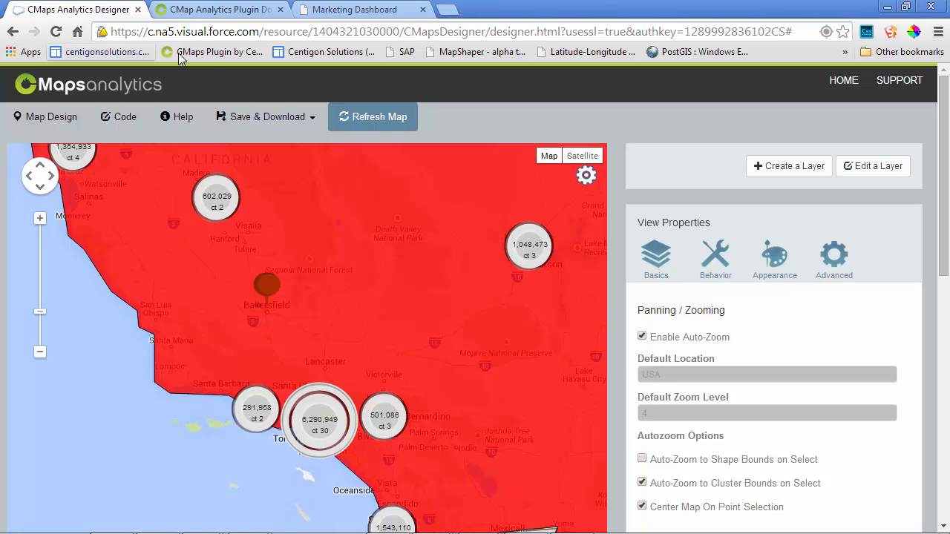
{"action": "left_click", "coordinate": [243, 117]}
{"action": "left_click", "coordinate": [241, 169]}
{"action": "double_click", "coordinate": [206, 151]}
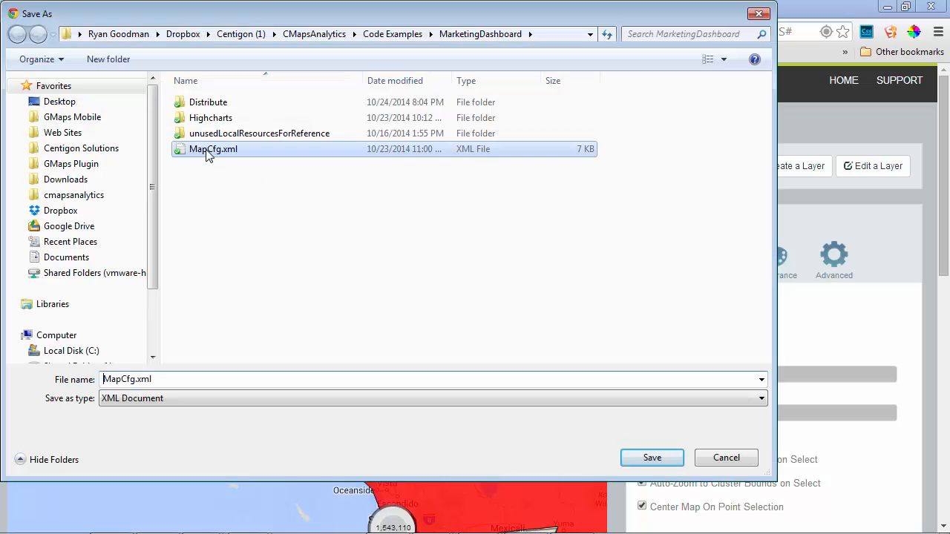
{"action": "left_click", "coordinate": [572, 278]}
{"action": "left_click", "coordinate": [726, 458]}
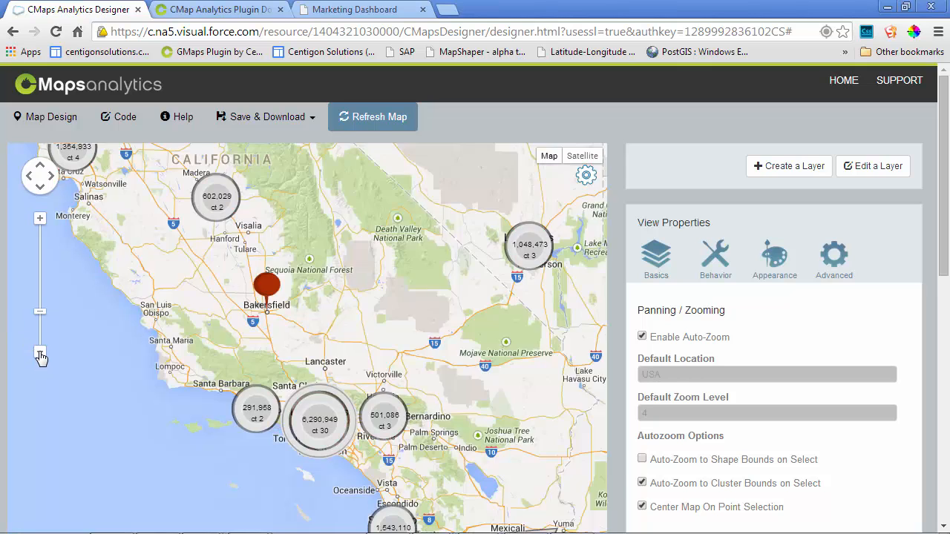
- Zoom the map out two levels from southern California to examine the clusters across the southwestern US
{"action": "left_click", "coordinate": [41, 355]}
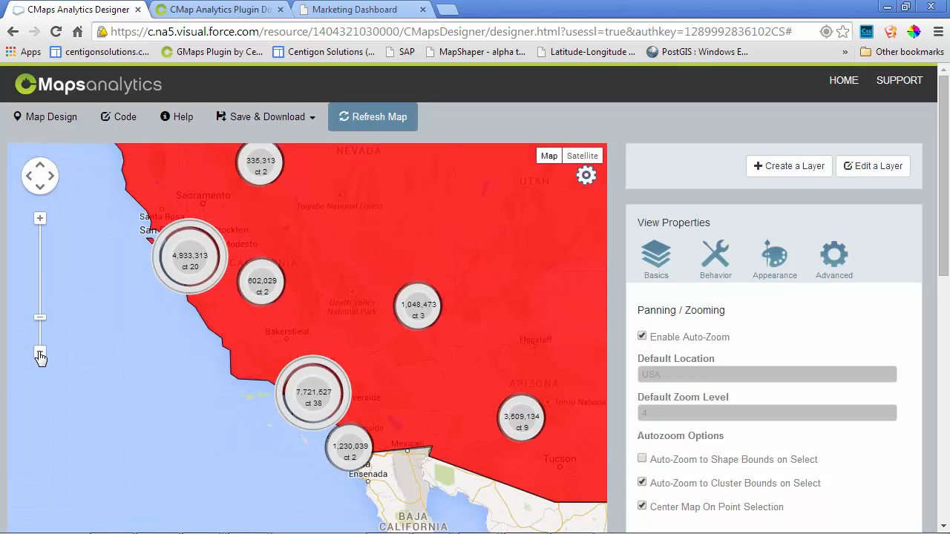
{"action": "left_click", "coordinate": [41, 354]}
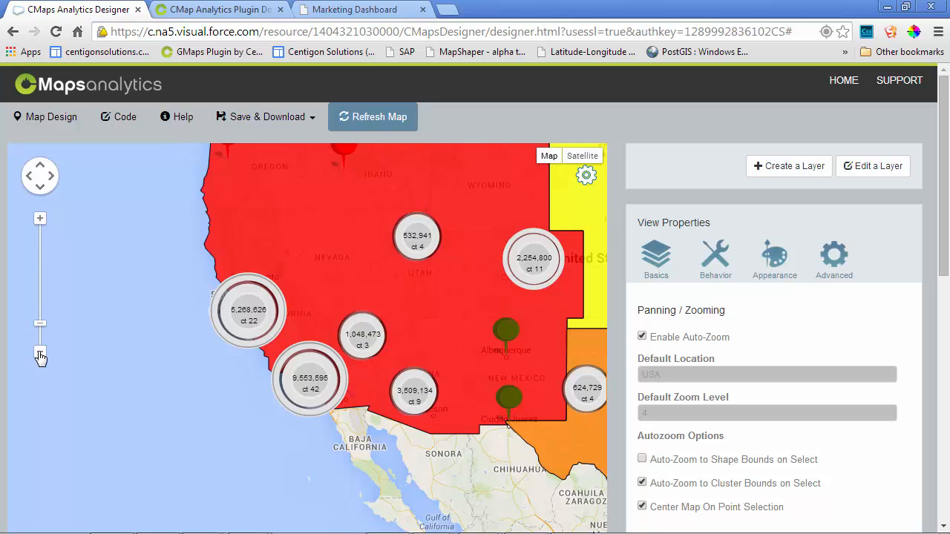